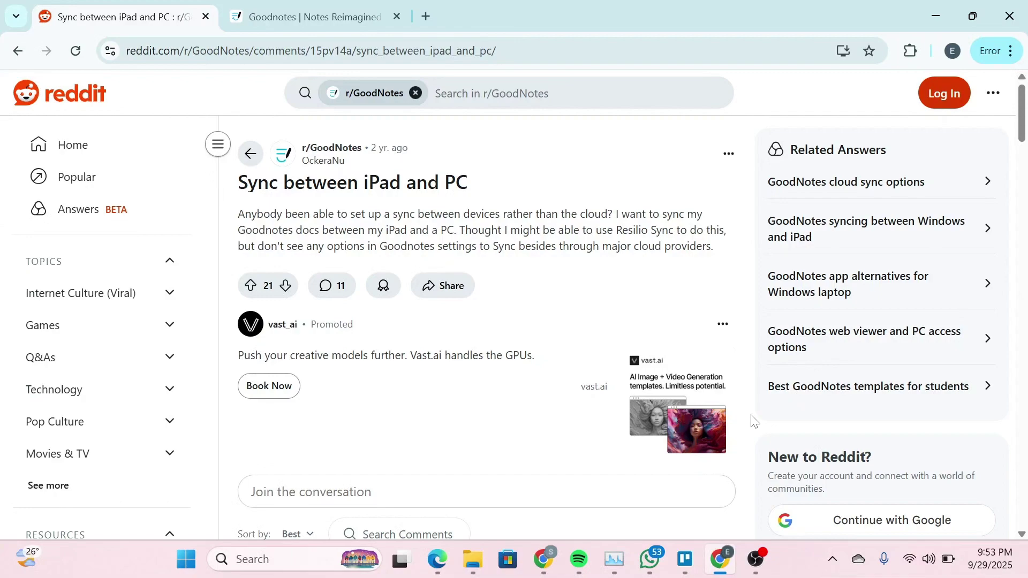
pyautogui.scroll(-1, 753, 422)
pyautogui.scroll(-1, 753, 421)
pyautogui.scroll(-1, 753, 421)
pyautogui.scroll(-1, 753, 421)
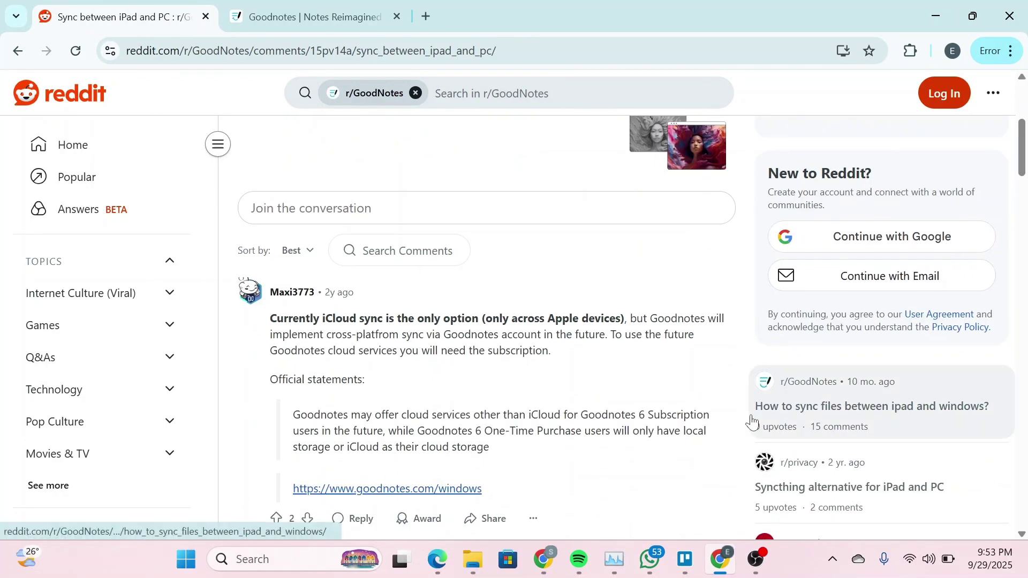
pyautogui.scroll(-2, 724, 425)
pyautogui.scroll(-2, 646, 436)
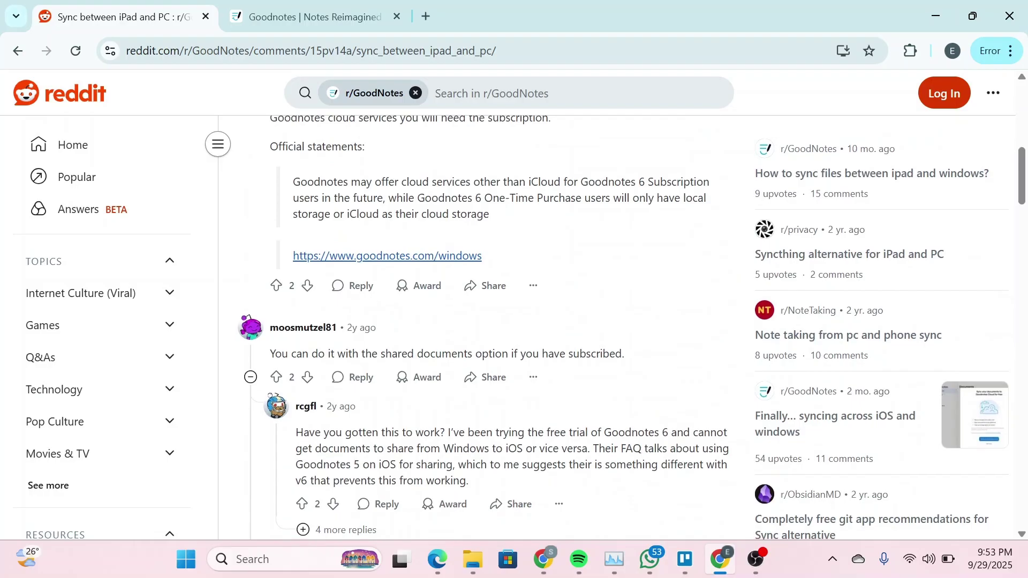
pyautogui.scroll(-2, 644, 436)
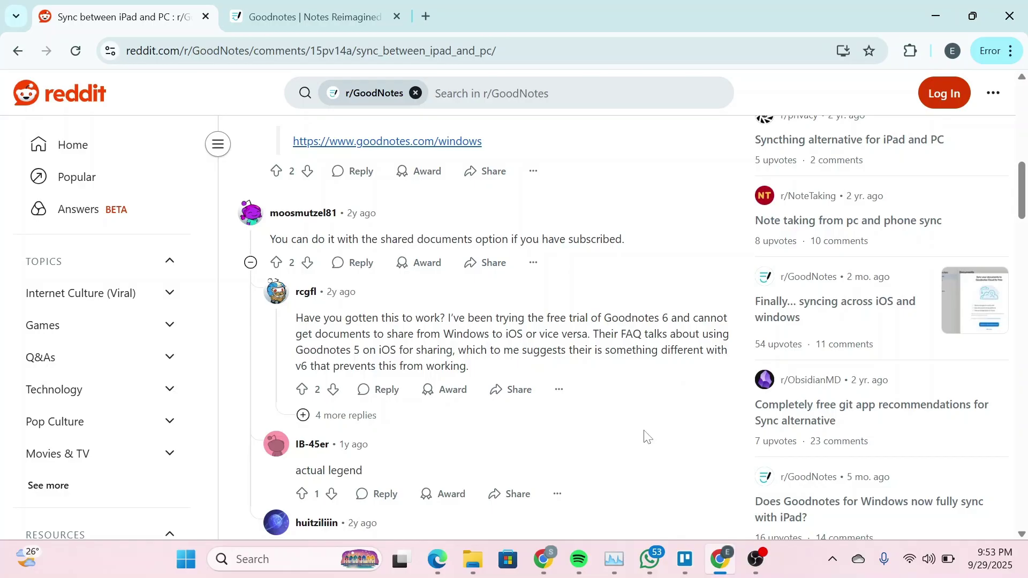
pyautogui.scroll(1, 647, 436)
pyautogui.scroll(1, 647, 435)
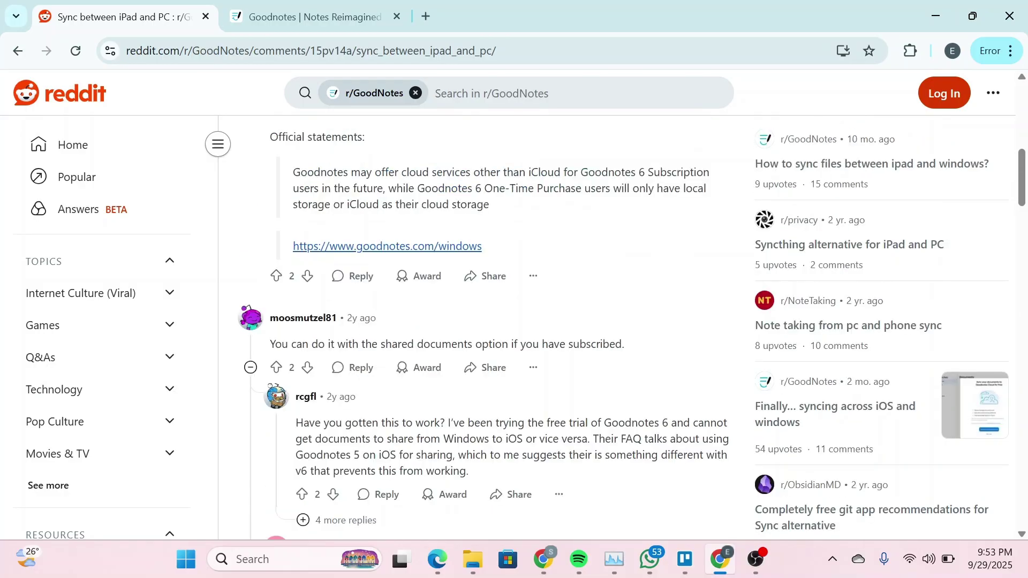
pyautogui.scroll(-2, 644, 435)
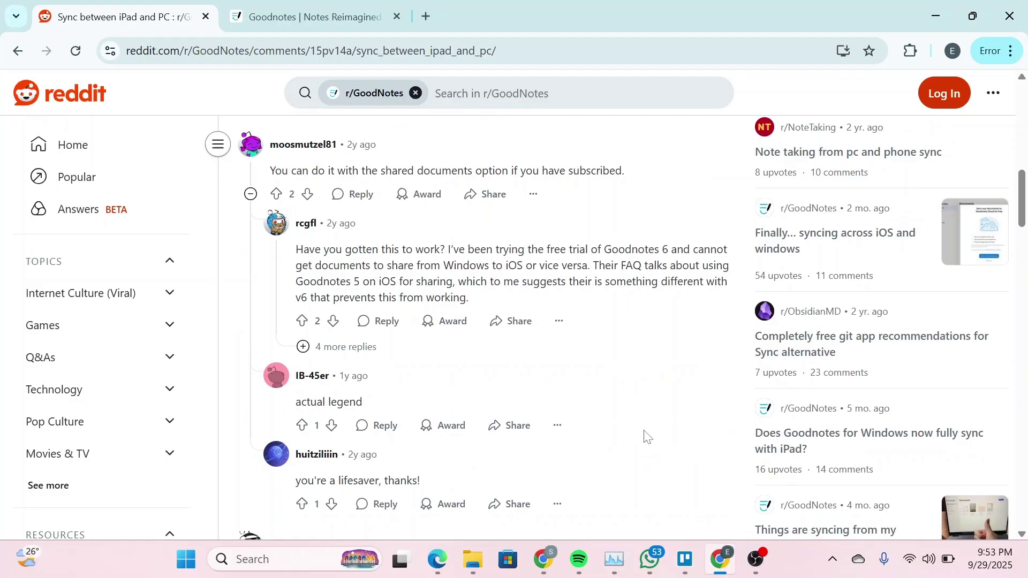
pyautogui.scroll(-1, 647, 435)
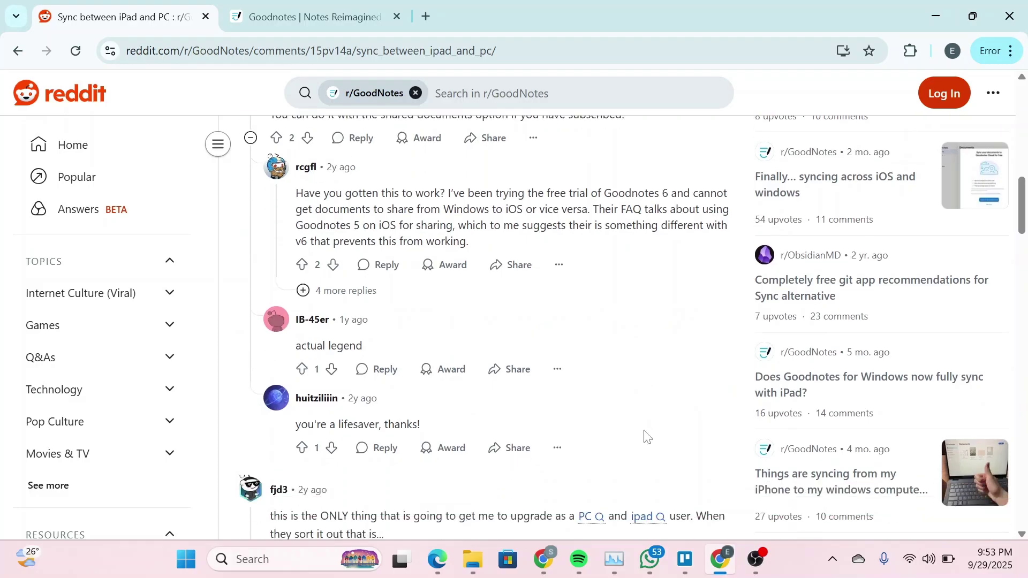
pyautogui.scroll(-1, 646, 436)
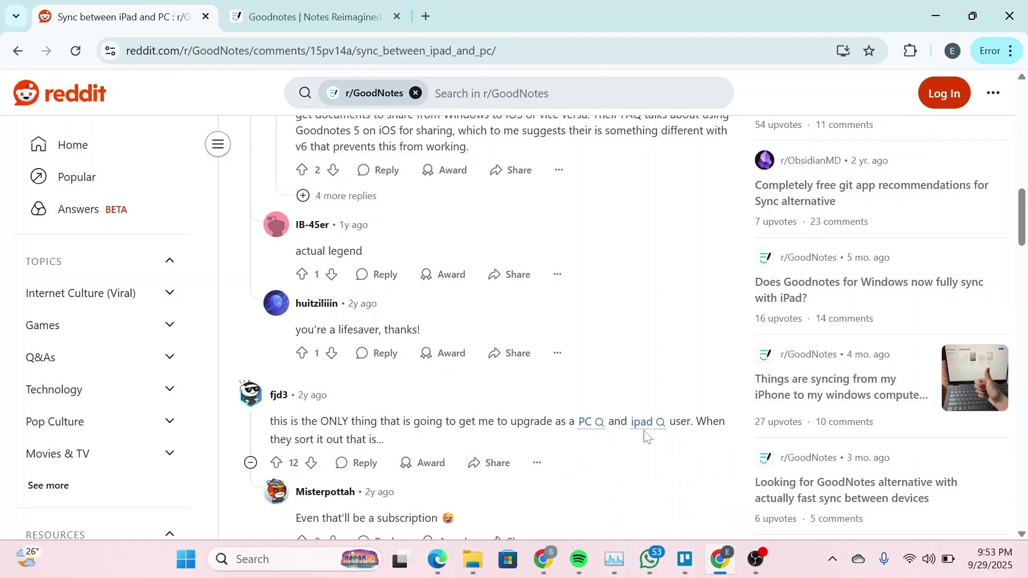
pyautogui.scroll(-1, 646, 437)
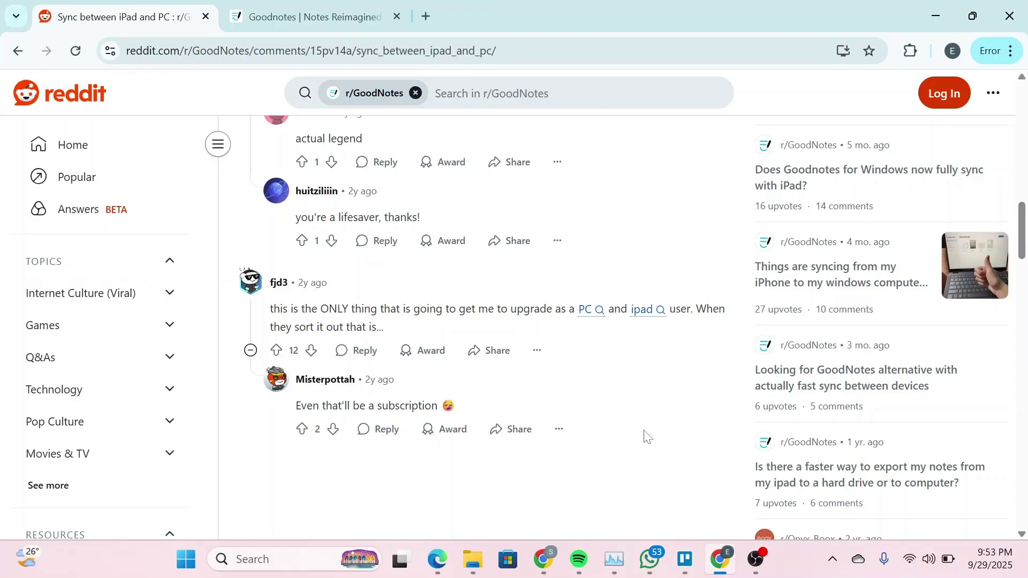
pyautogui.scroll(3, 646, 435)
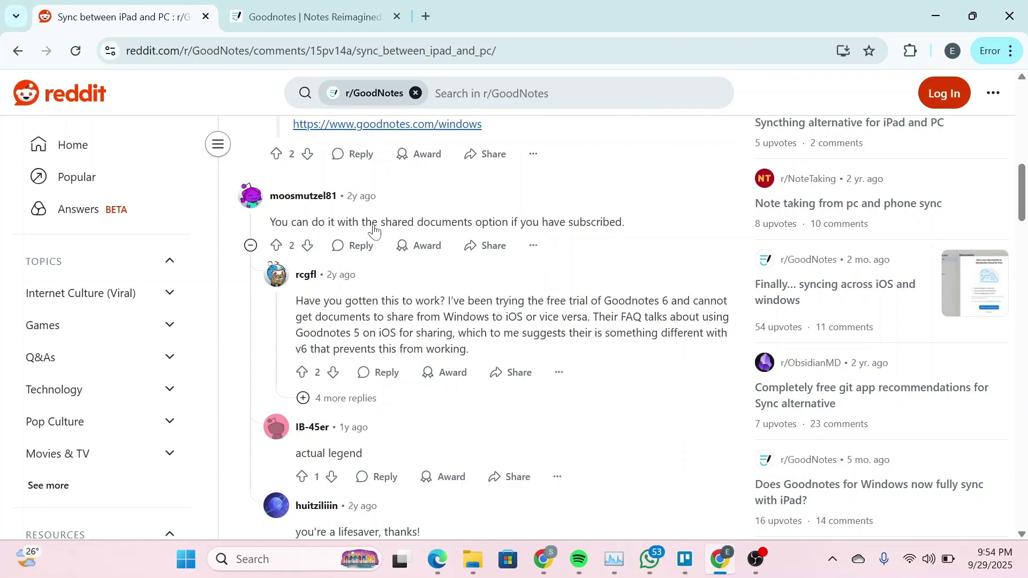
# - Switch from the Reddit iPad-PC sync thread to the Goodnotes homepage tab
pyautogui.click(341, 7)
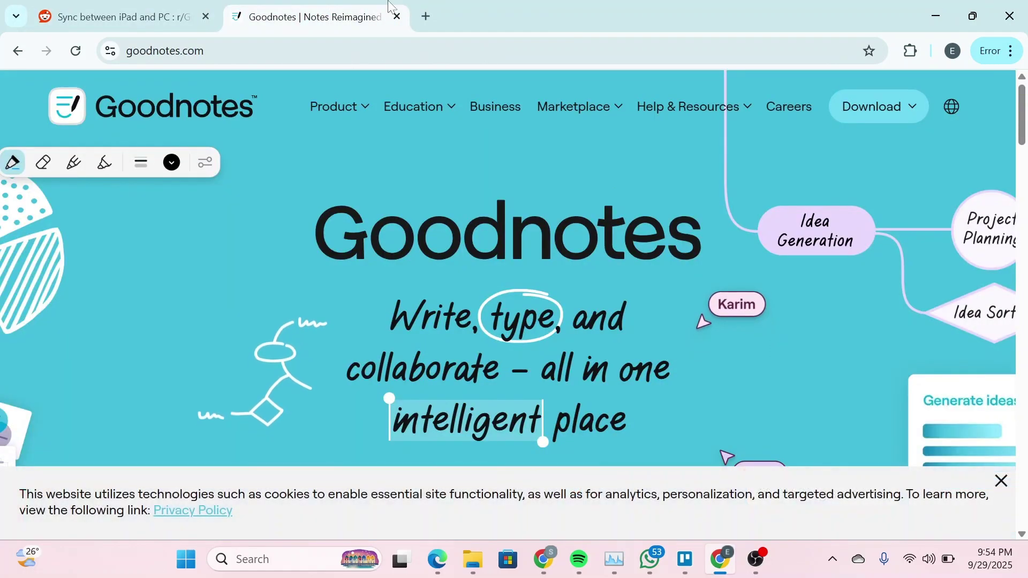
# - Dismiss the Goodnotes cookie banner to reveal the Apple, Android and Windows download options
pyautogui.click(191, 62)
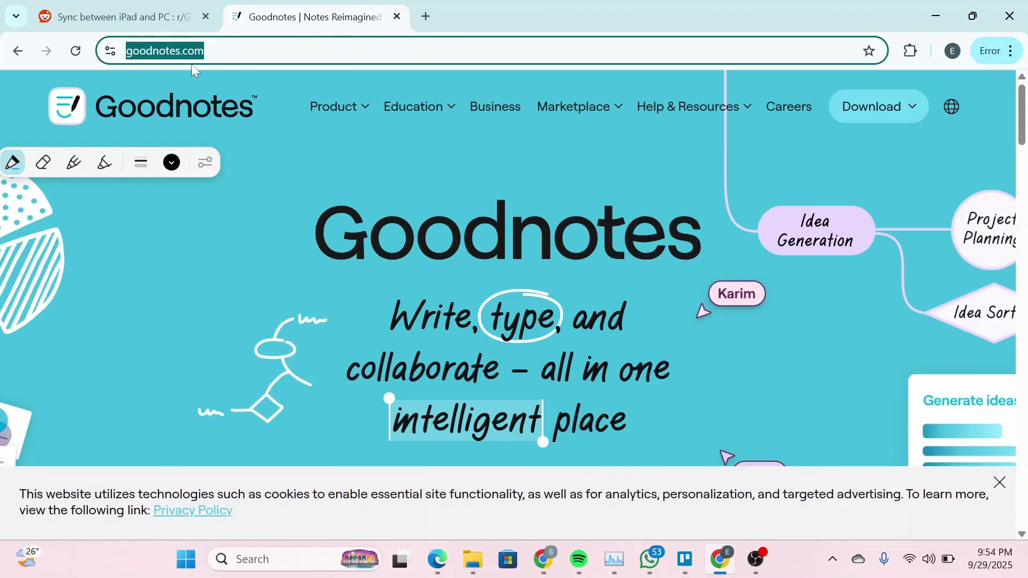
pyautogui.click(298, 183)
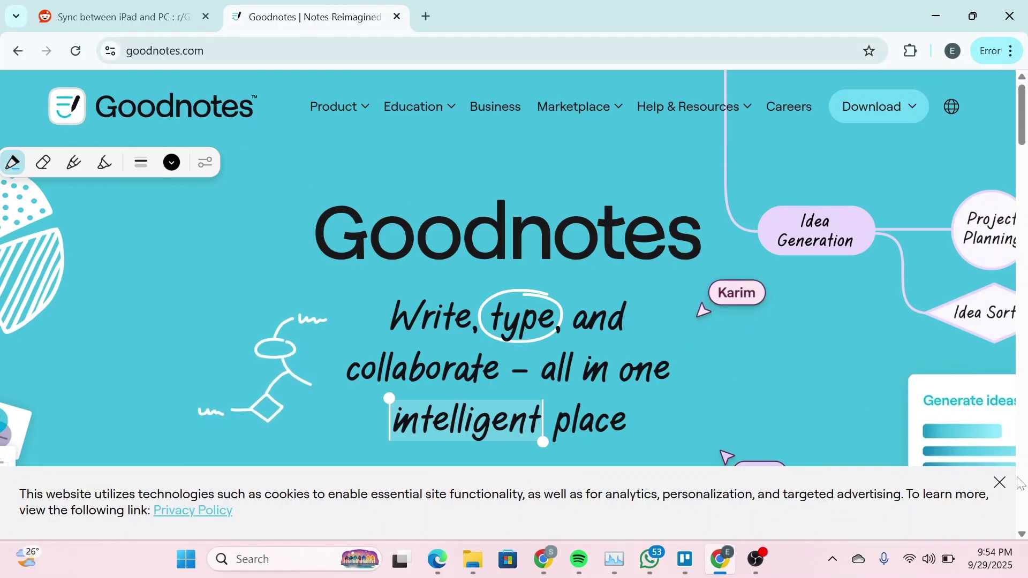
pyautogui.click(1000, 482)
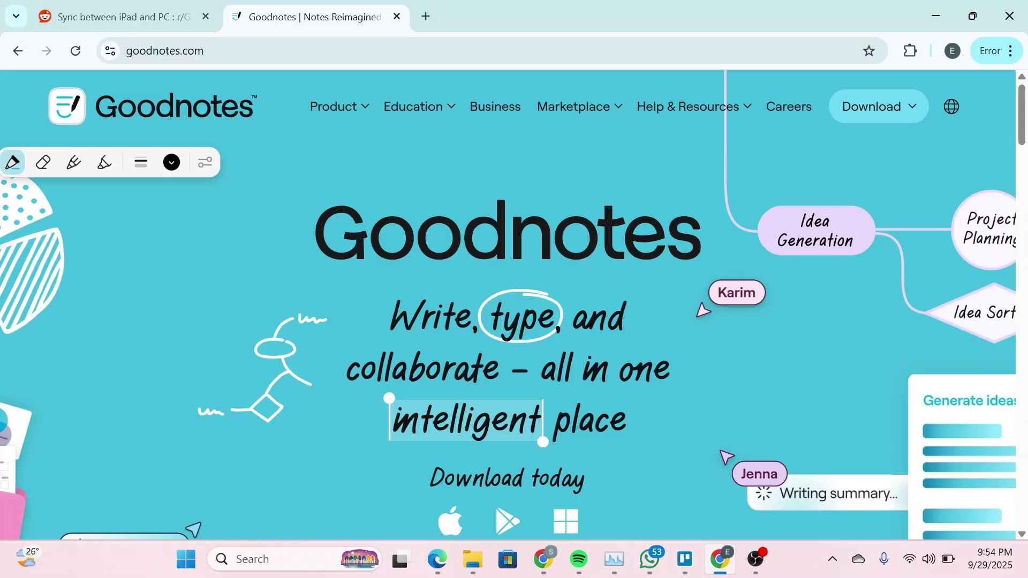
pyautogui.scroll(-1, 596, 367)
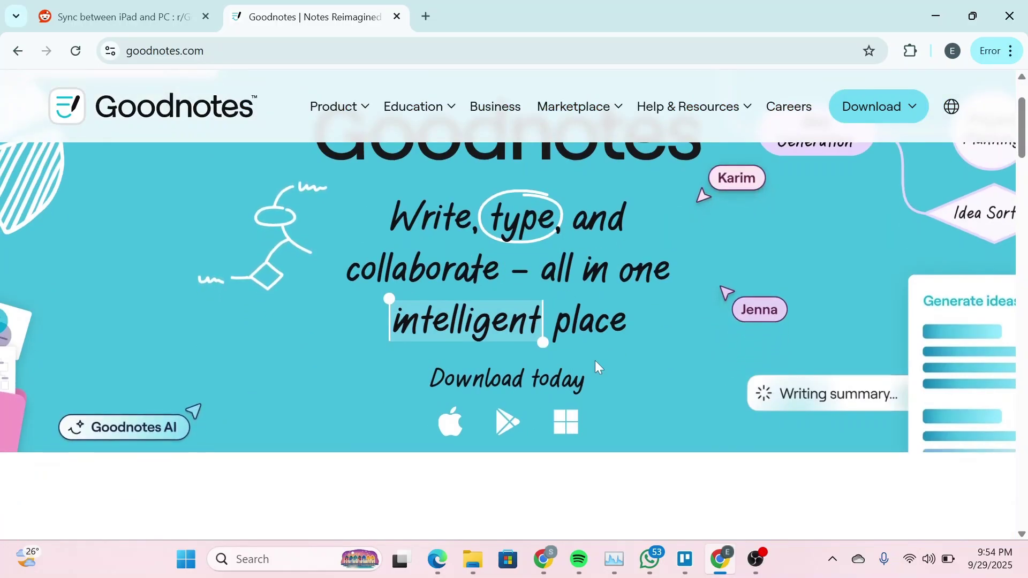
pyautogui.scroll(-3, 595, 366)
pyautogui.scroll(-2, 595, 366)
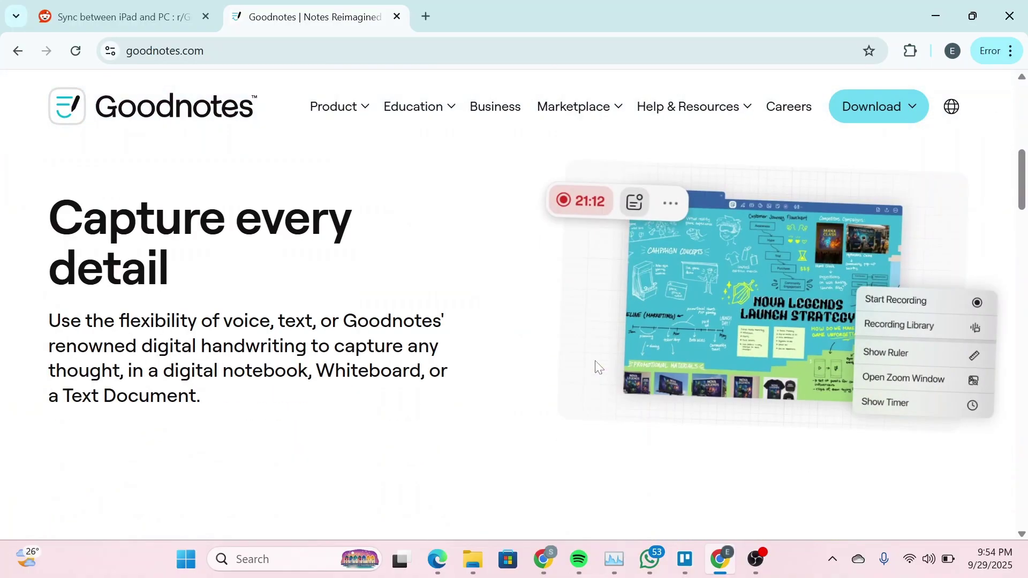
pyautogui.scroll(1, 595, 367)
pyautogui.scroll(3, 595, 367)
pyautogui.scroll(1, 595, 367)
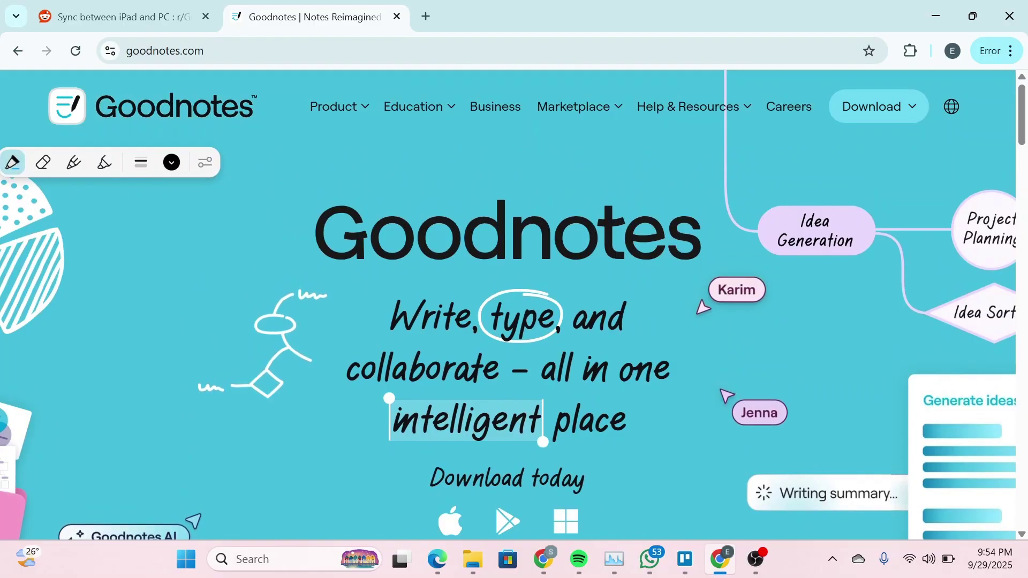
pyautogui.scroll(-1, 596, 367)
pyautogui.scroll(-2, 595, 367)
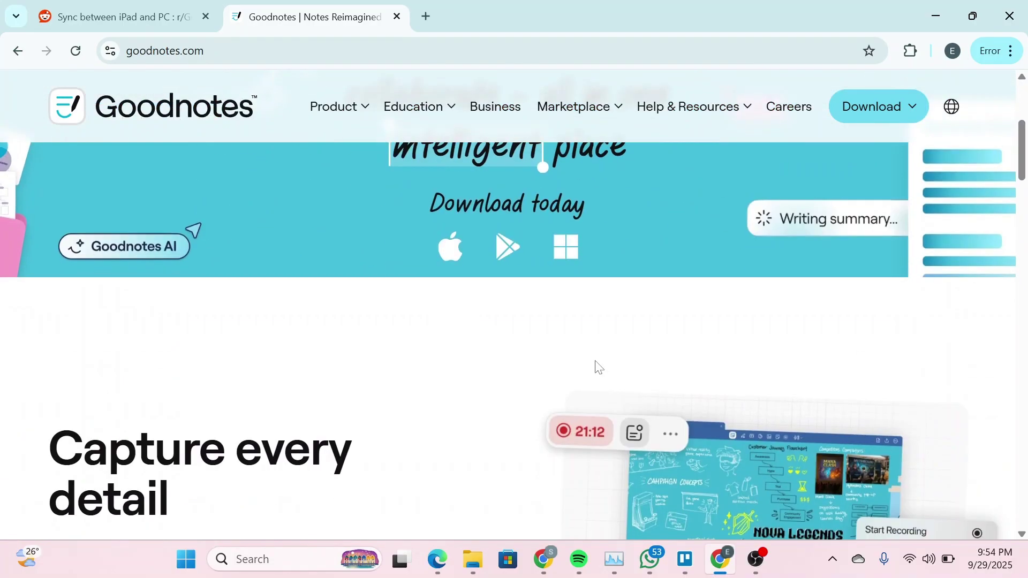
pyautogui.scroll(-3, 595, 367)
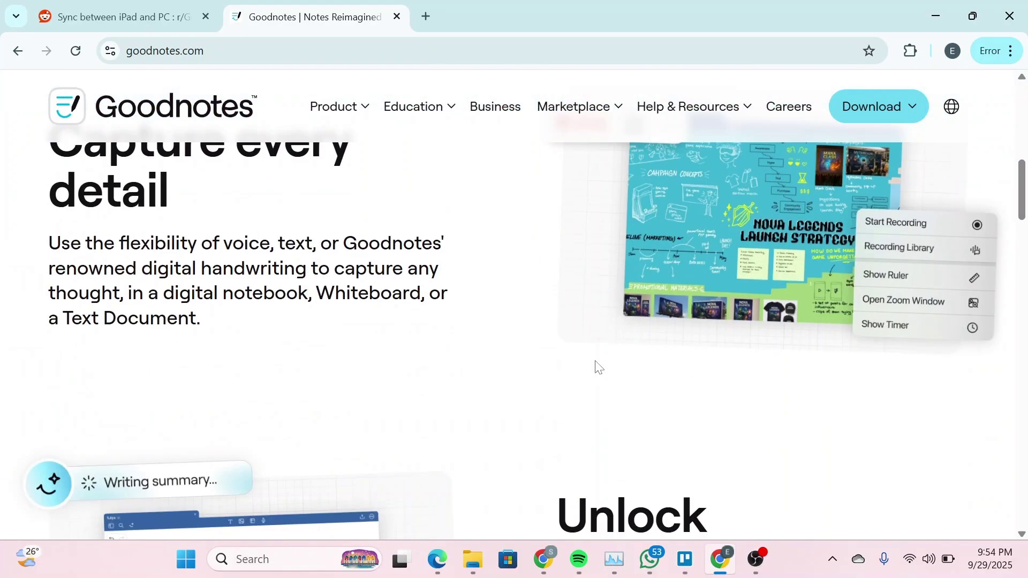
pyautogui.scroll(-4, 595, 368)
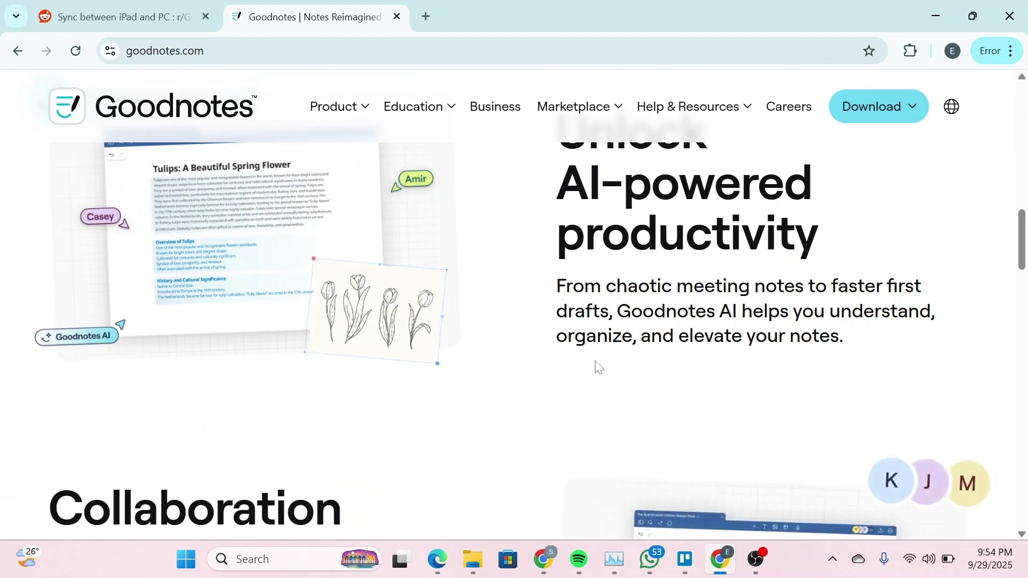
pyautogui.scroll(4, 595, 367)
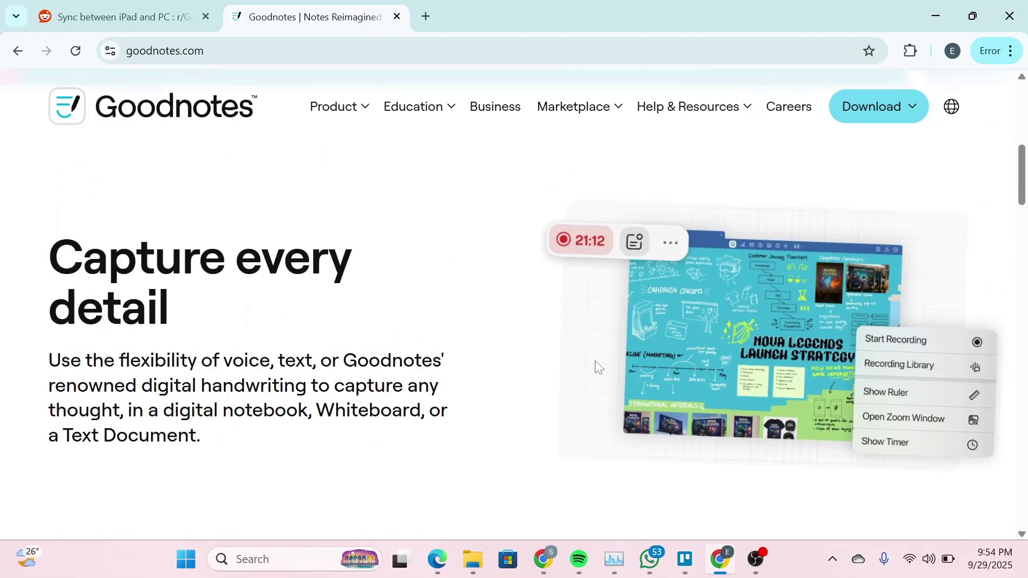
pyautogui.scroll(-3, 596, 367)
pyautogui.scroll(4, 595, 367)
pyautogui.scroll(-1, 595, 367)
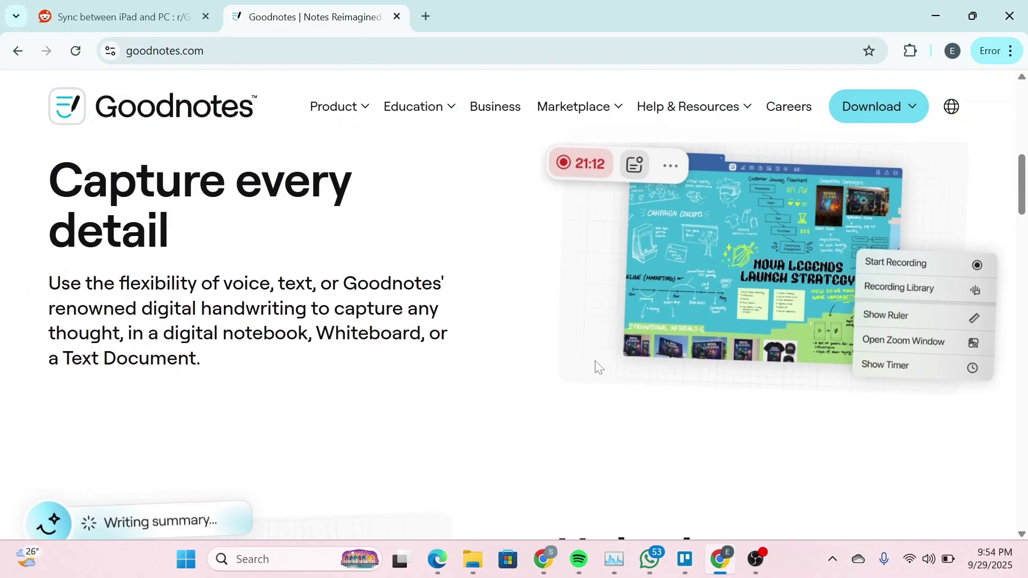
pyautogui.scroll(-2, 595, 368)
pyautogui.scroll(-2, 595, 368)
pyautogui.scroll(-5, 595, 367)
pyautogui.scroll(-3, 596, 367)
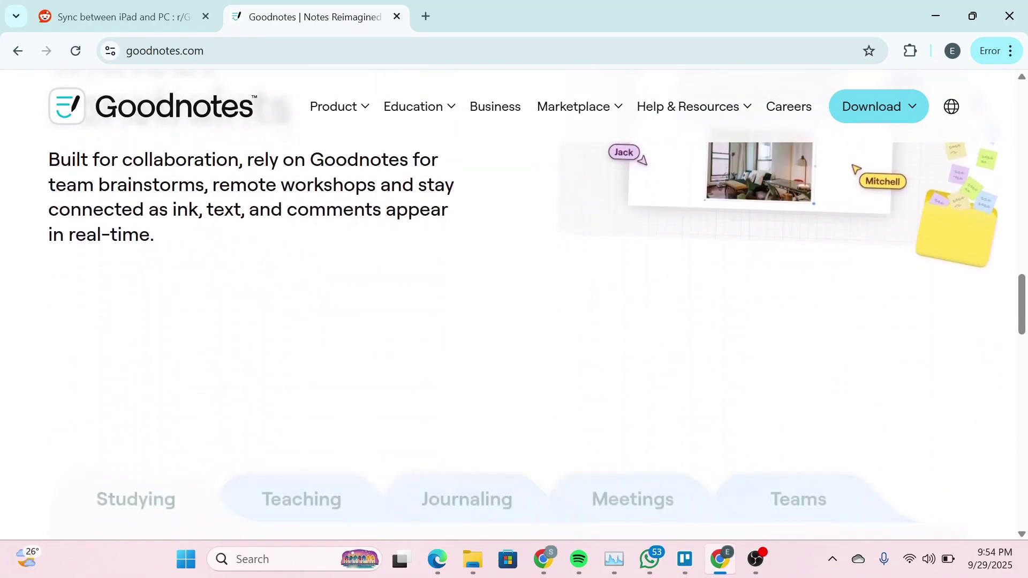
pyautogui.scroll(-4, 595, 367)
pyautogui.scroll(3, 594, 368)
pyautogui.scroll(4, 595, 367)
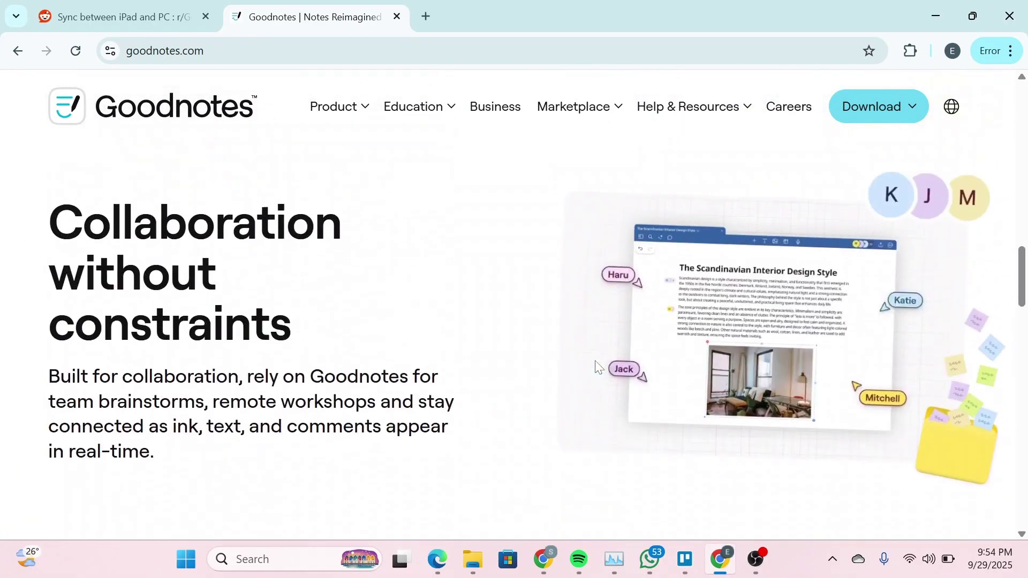
pyautogui.scroll(2, 595, 368)
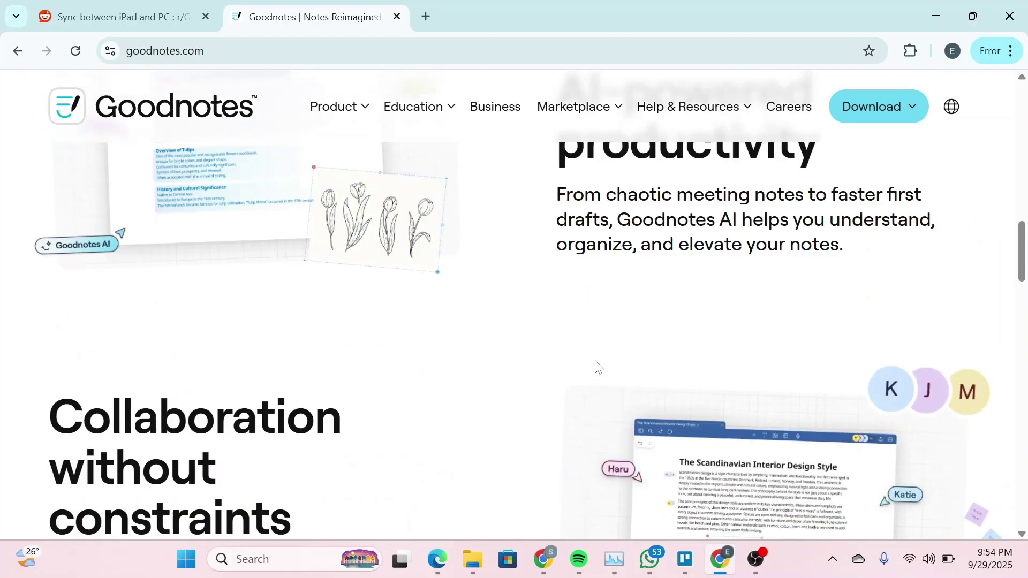